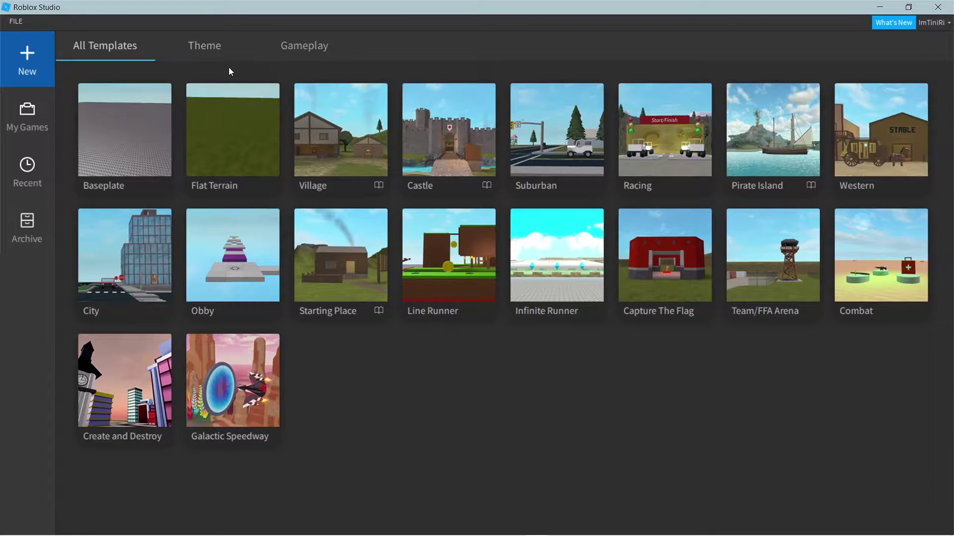
Create a new place from the Baseplate template.
click(163, 135)
right_drag(306, 160, 307, 158)
key(w)
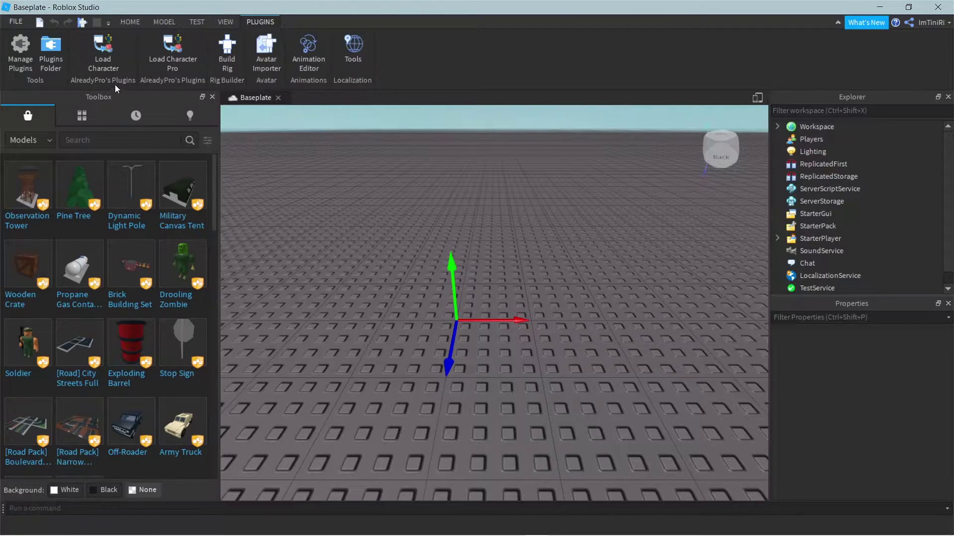
Load the avatar by its username with the Load Character plugin and spawn it as an R6 rig at the origin.
click(103, 67)
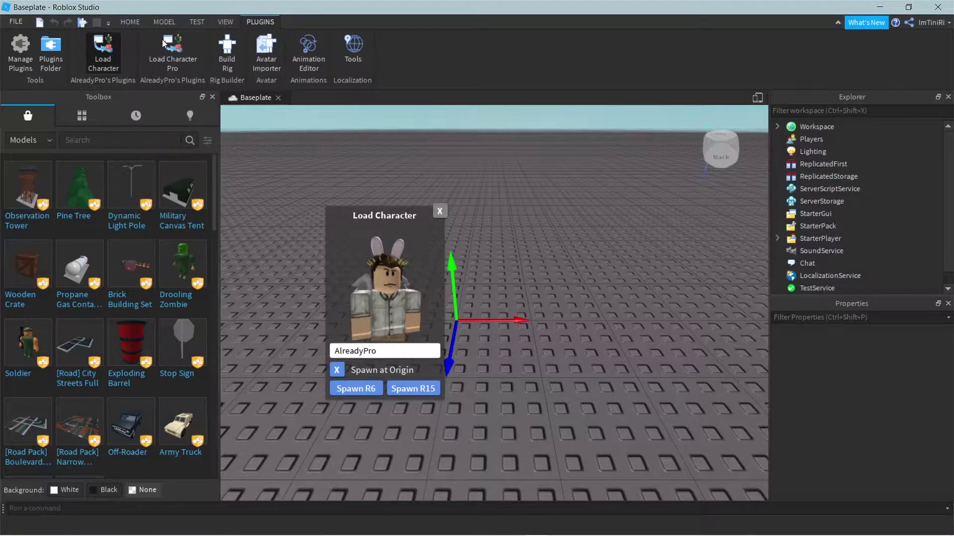
double_click(350, 353)
key(BackSpace)
text(imtiniri)
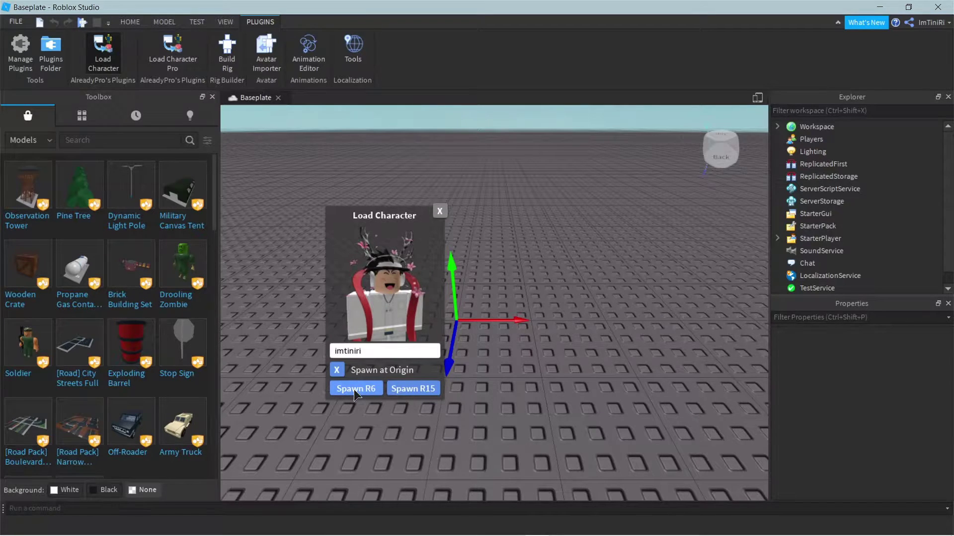
right_drag(521, 245, 533, 170)
right_drag(551, 204, 534, 277)
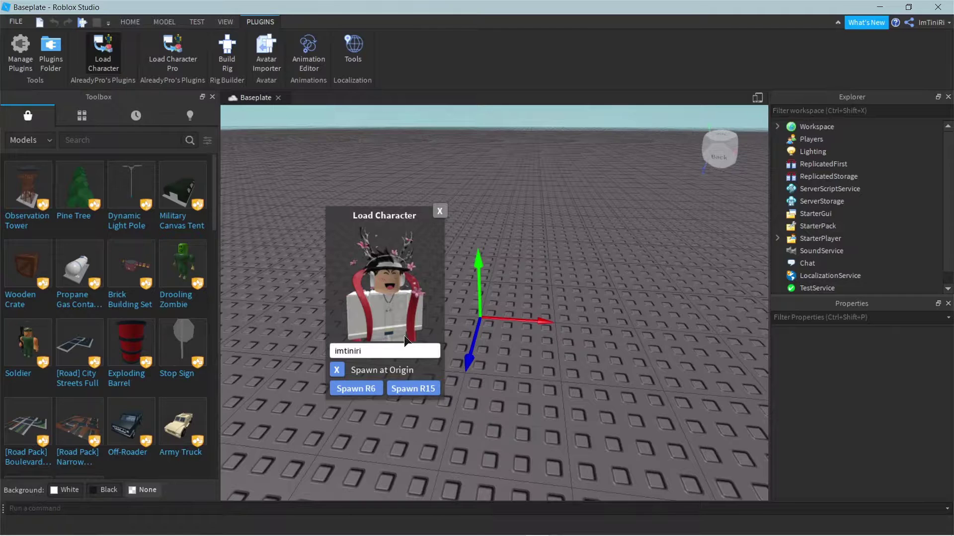
click(367, 392)
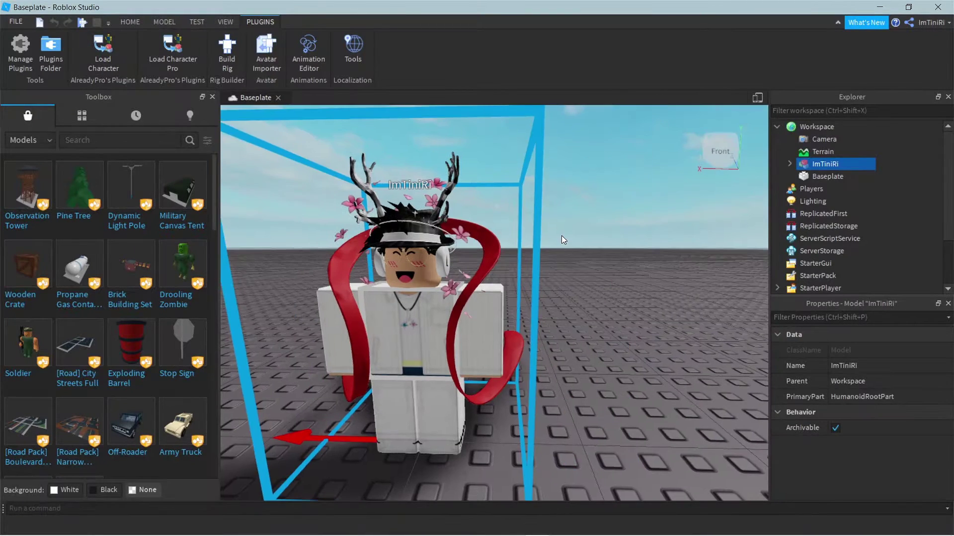
Delete the Fedora and Ultra-Fabulous Hair accessories from the character model.
click(790, 164)
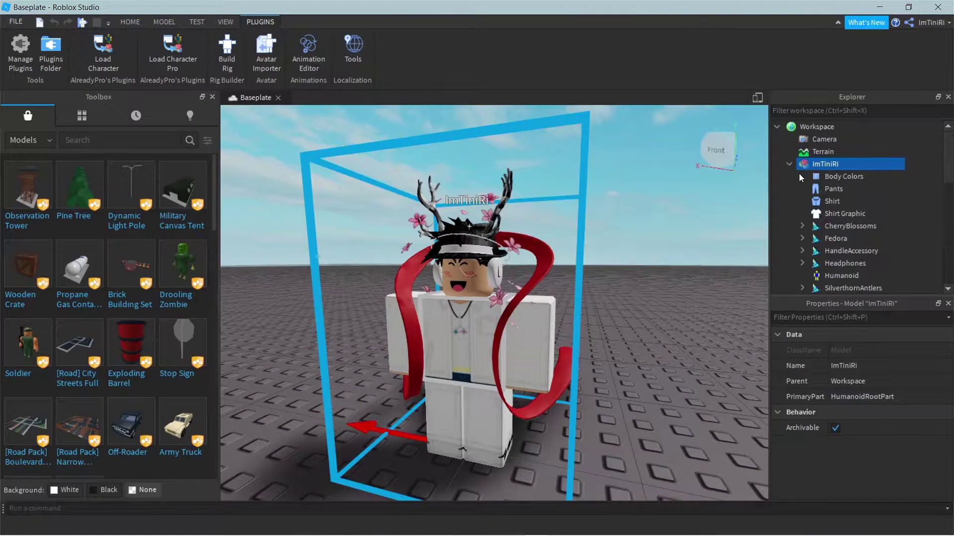
scroll(835, 202, down, 1)
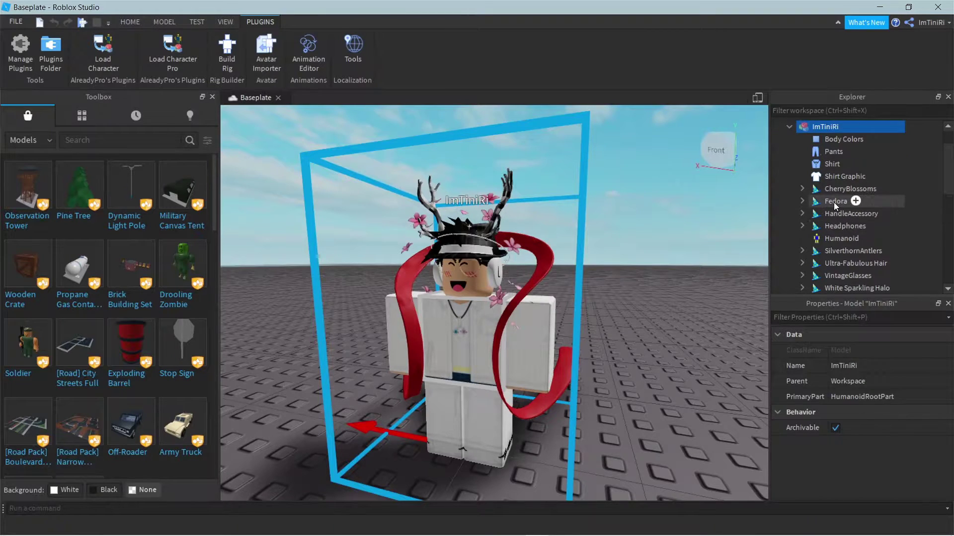
click(833, 201)
key(Delete)
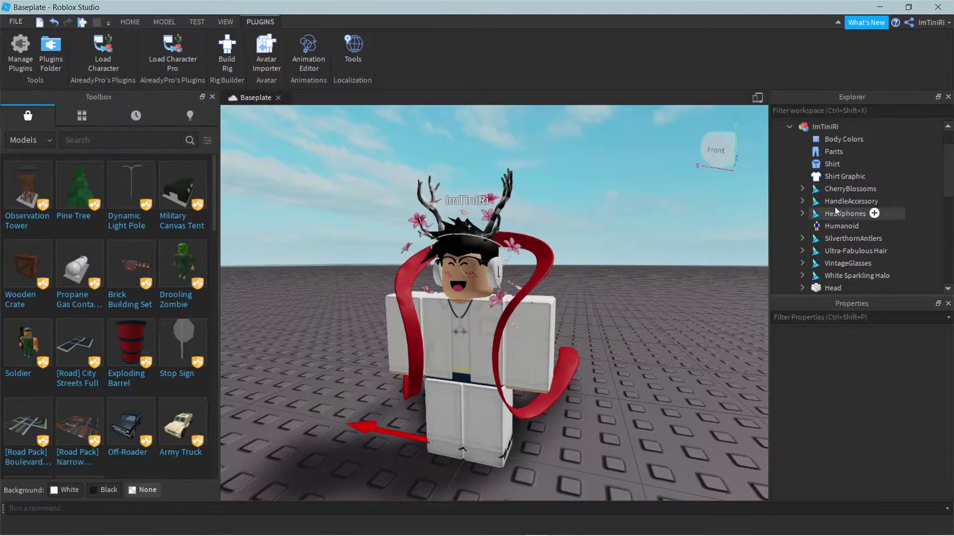
click(842, 252)
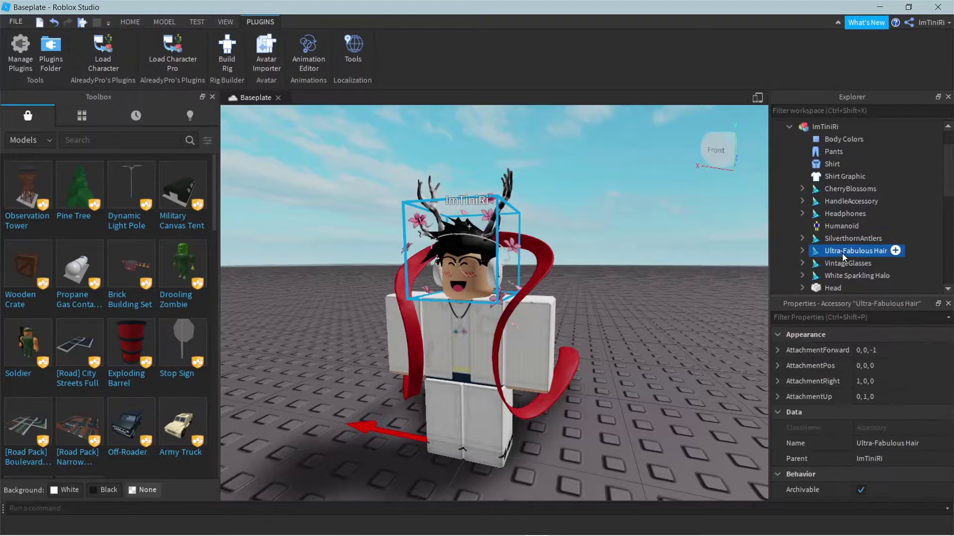
key(Delete)
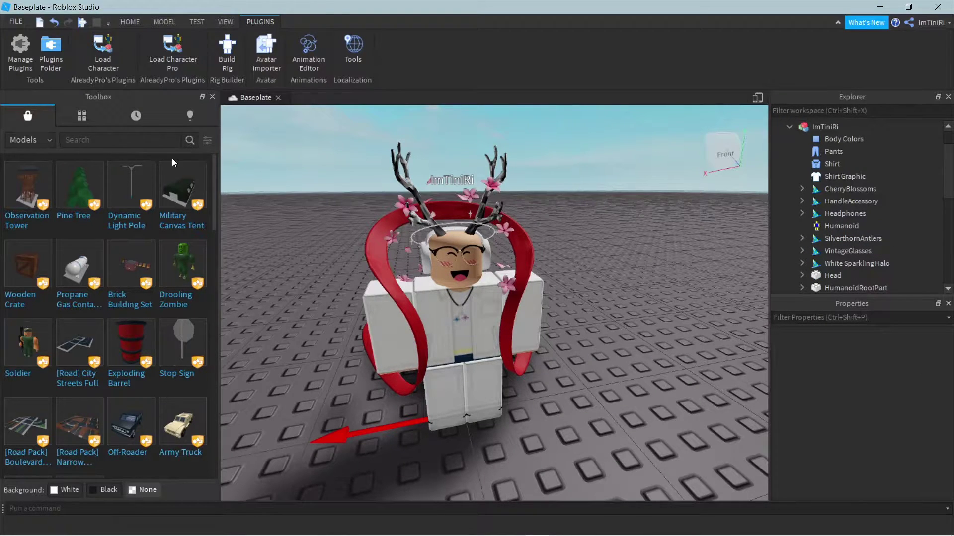
Search the toolbox models for "hair" and browse the results.
click(81, 143)
click(136, 24)
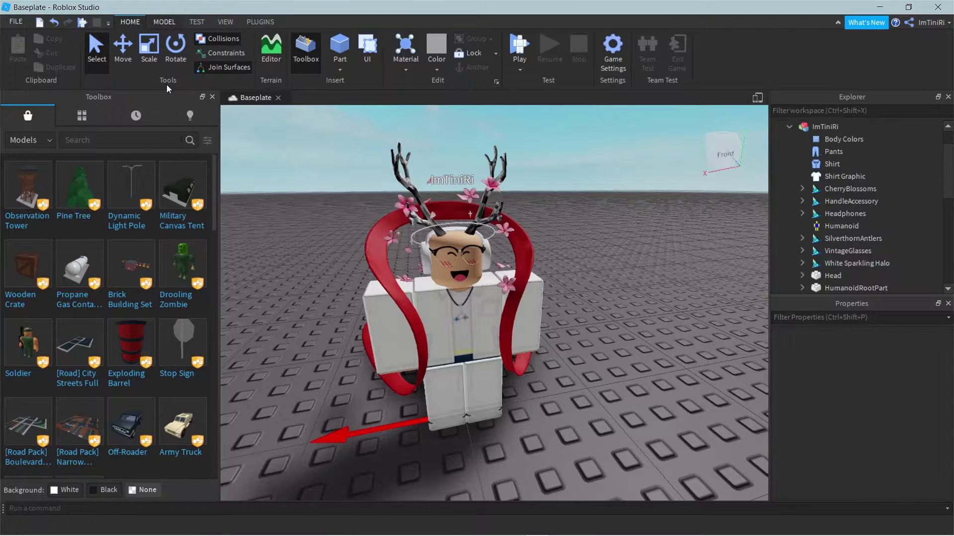
click(132, 142)
text(hair)
key(Return)
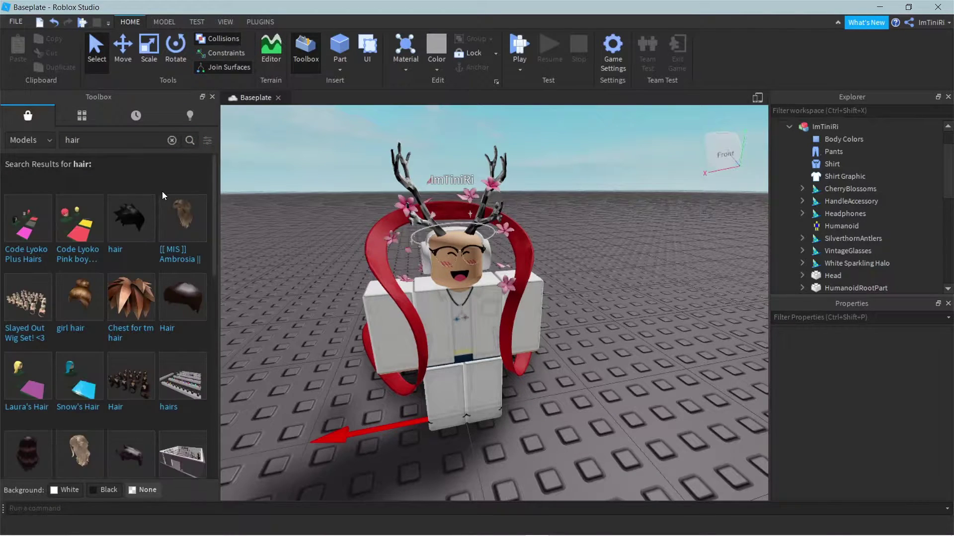
scroll(178, 245, down, 5)
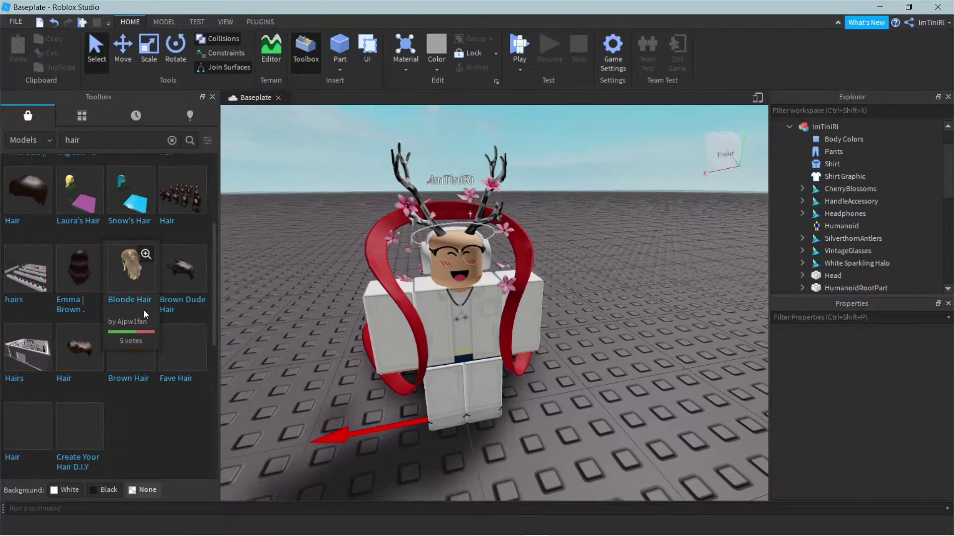
scroll(106, 305, up, 2)
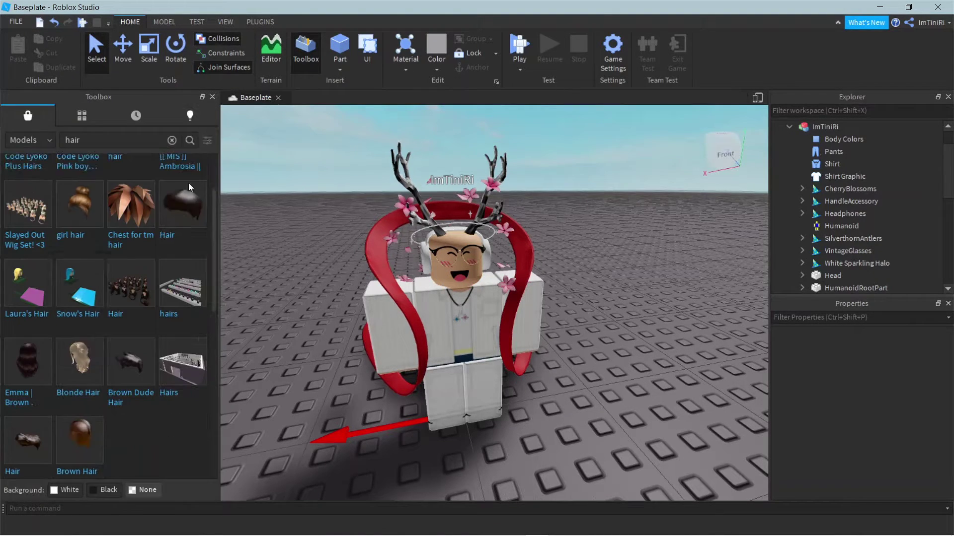
scroll(188, 186, up, 3)
Search the toolbox models for "wig" and browse the results.
click(172, 140)
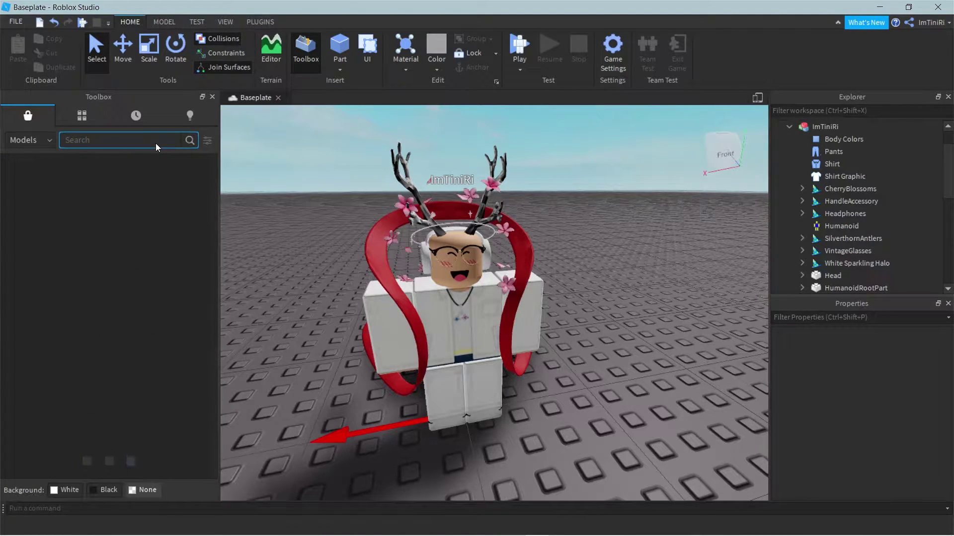
text(wig)
key(Return)
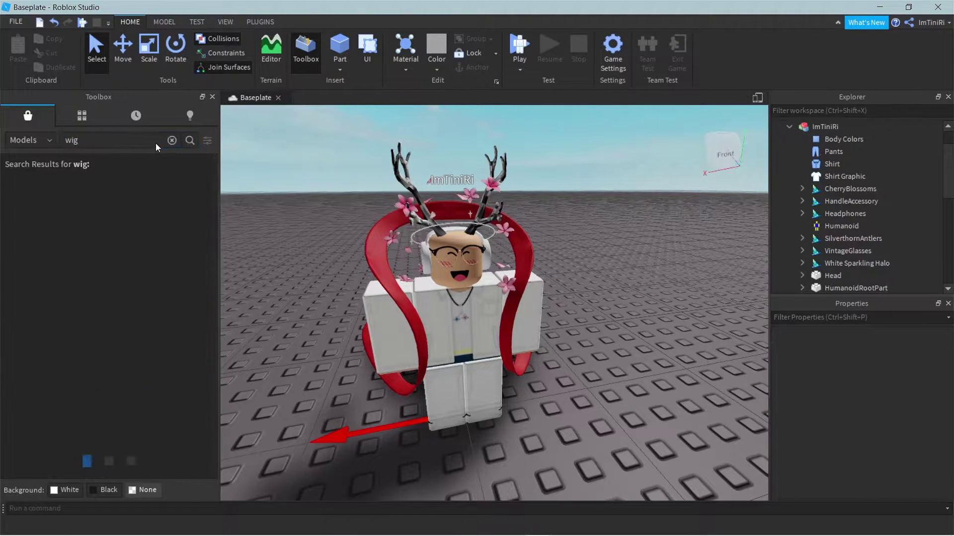
scroll(199, 276, down, 2)
scroll(152, 303, up, 3)
Preview the "aesthetic wig" and "[[ MIS ]] Ambrosia" models and close their previews.
click(49, 204)
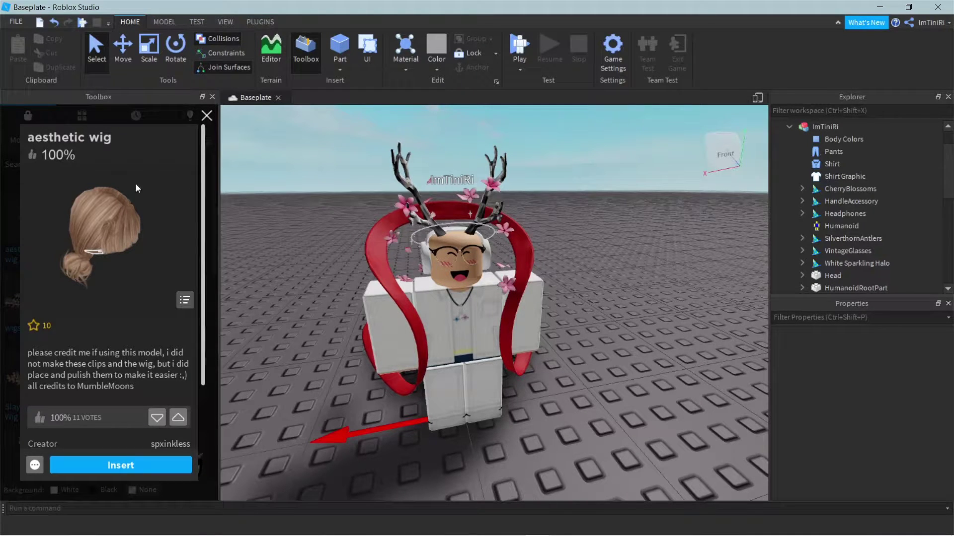
click(206, 115)
click(144, 204)
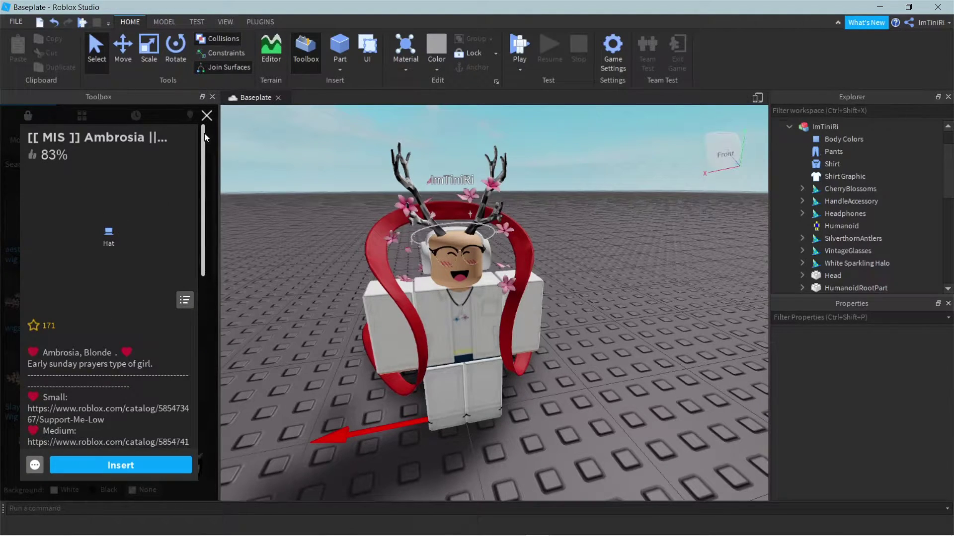
click(207, 116)
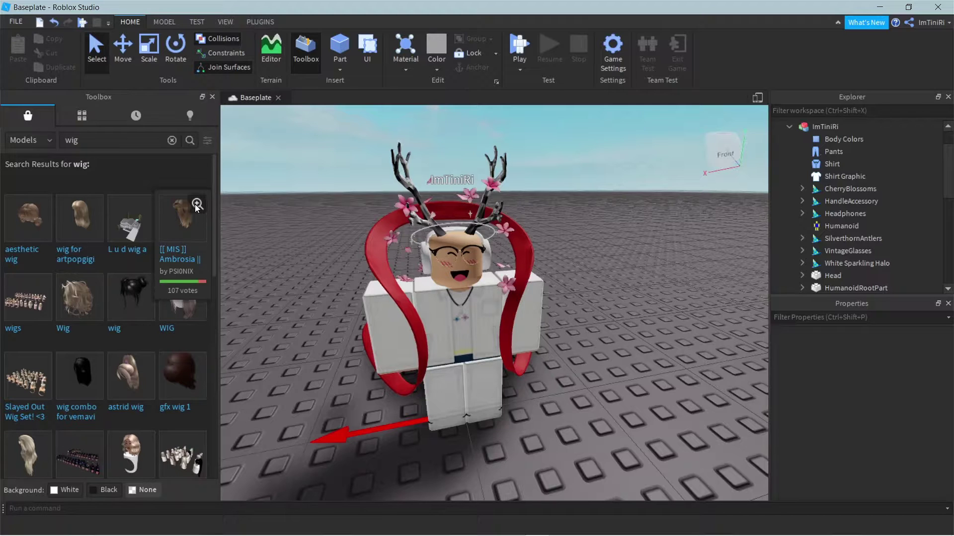
click(197, 204)
click(203, 131)
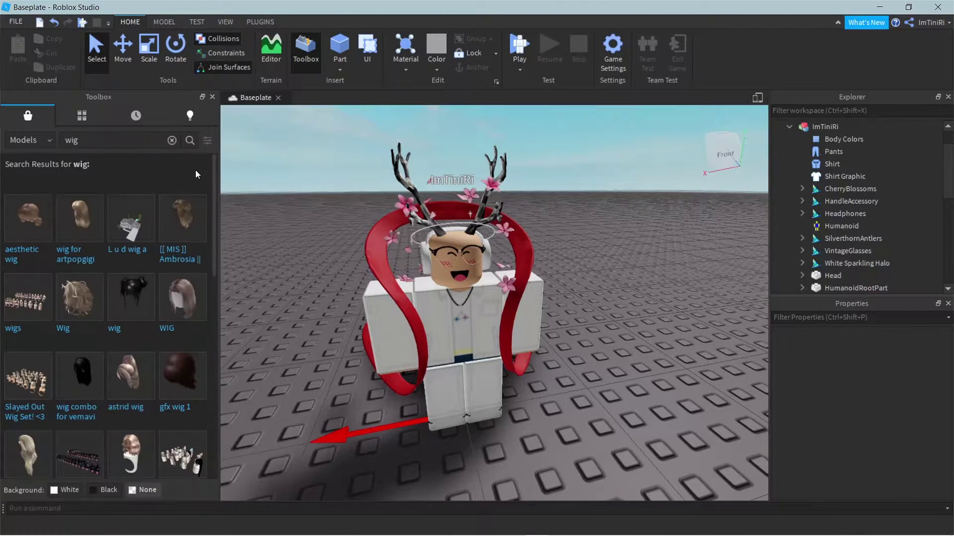
Insert the "[[ MIS ]] Ambrosia" hair and move its Hat object into the character model.
click(180, 231)
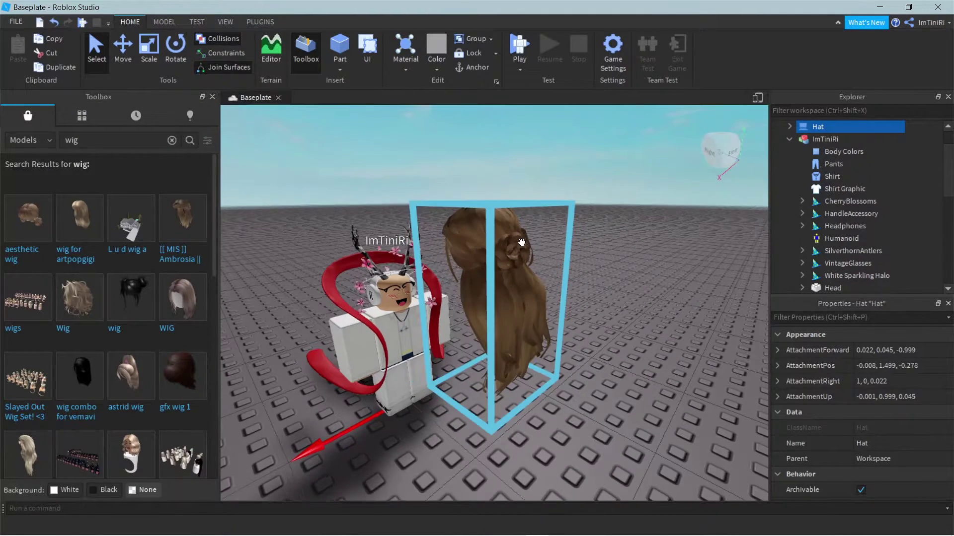
drag(817, 127, 825, 177)
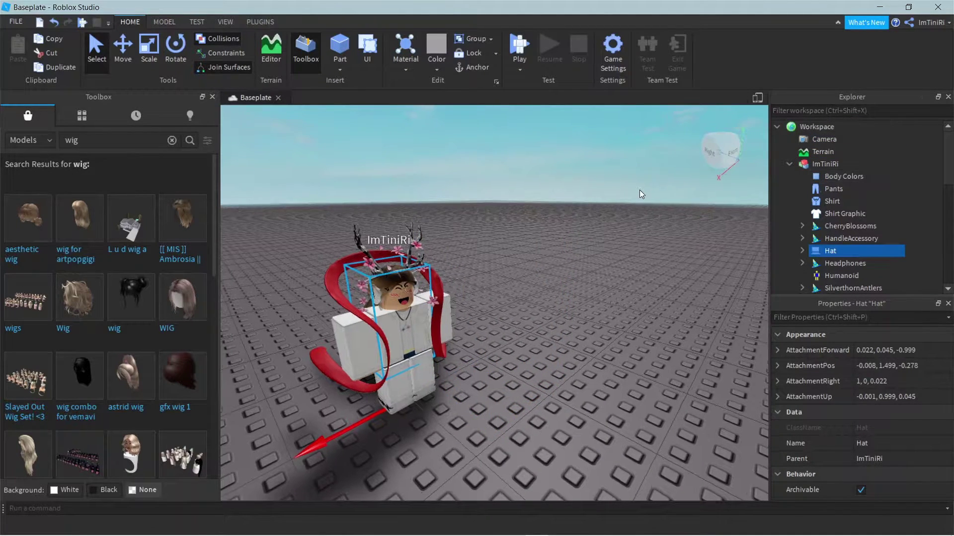
key(f)
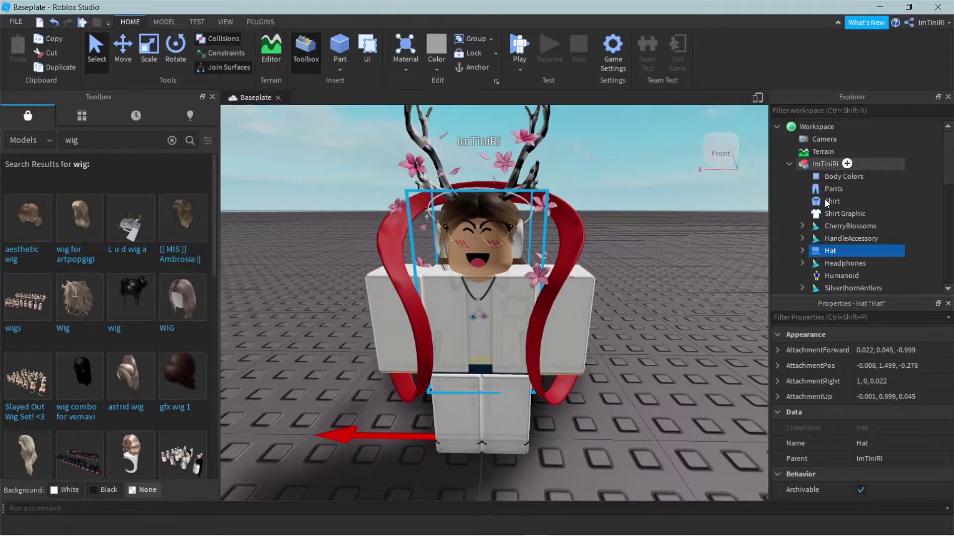
right_drag(584, 218, 583, 215)
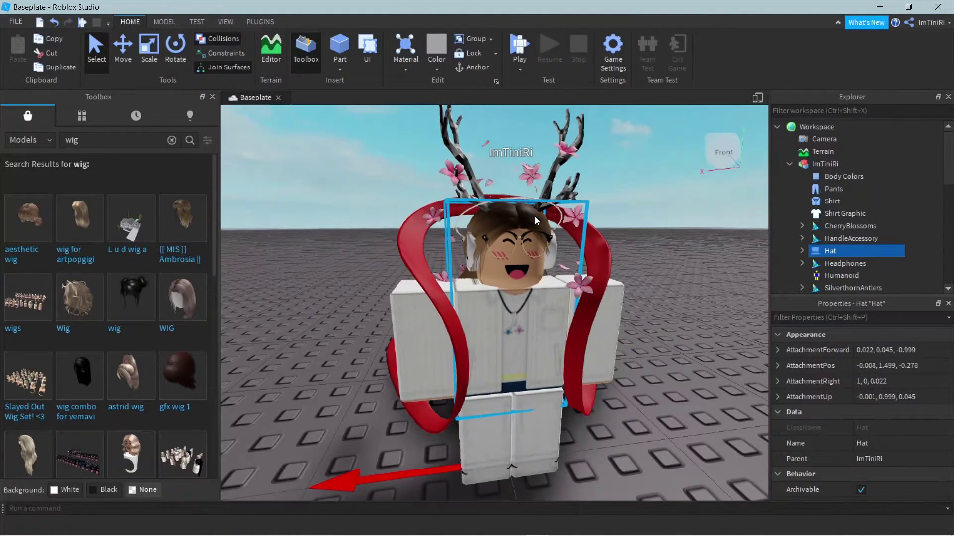
Undo adding the Ambrosia hair to the character and its insertion.
right_click(534, 217)
click(770, 215)
key(ctrl+z)
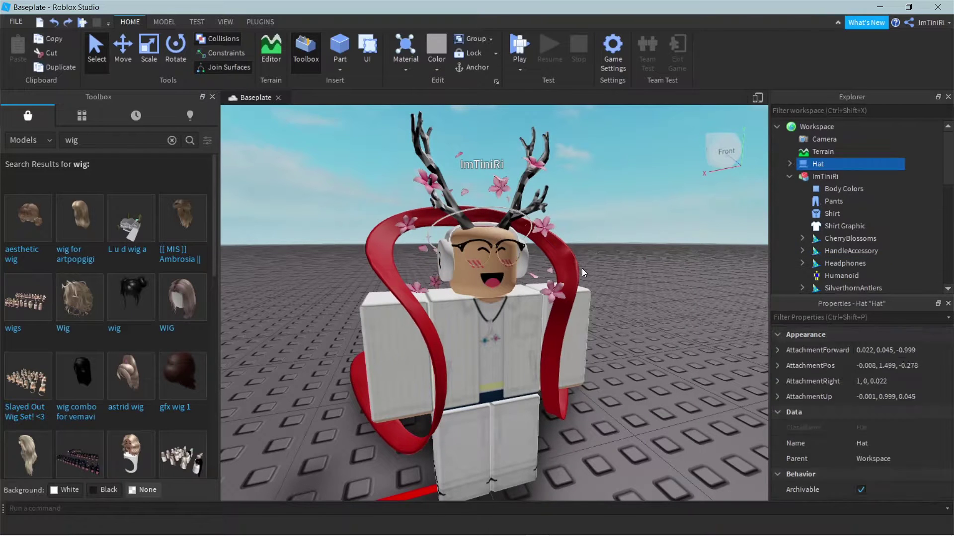
Insert the "aesthetic wig" model and group its two inserted objects, ":,)" and Part, into one model.
click(23, 228)
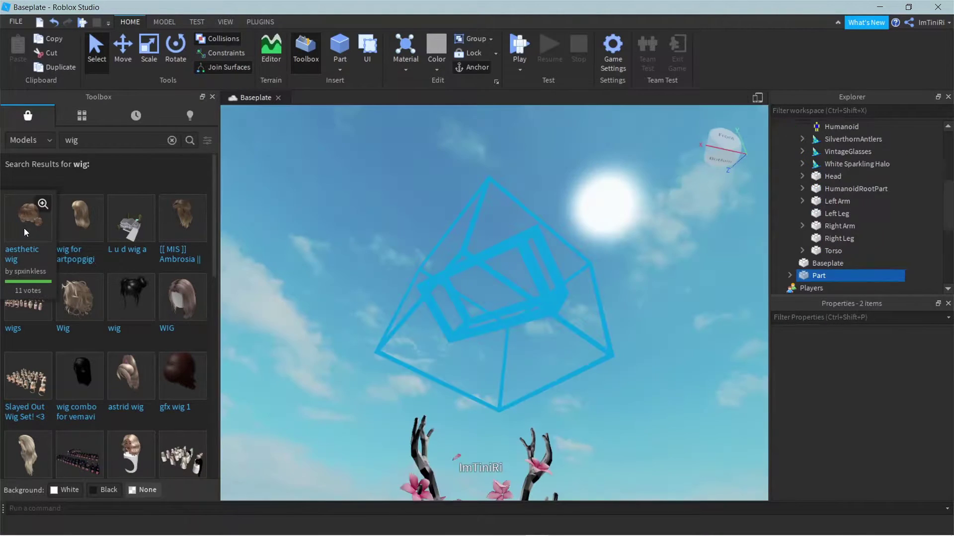
right_drag(314, 227, 316, 228)
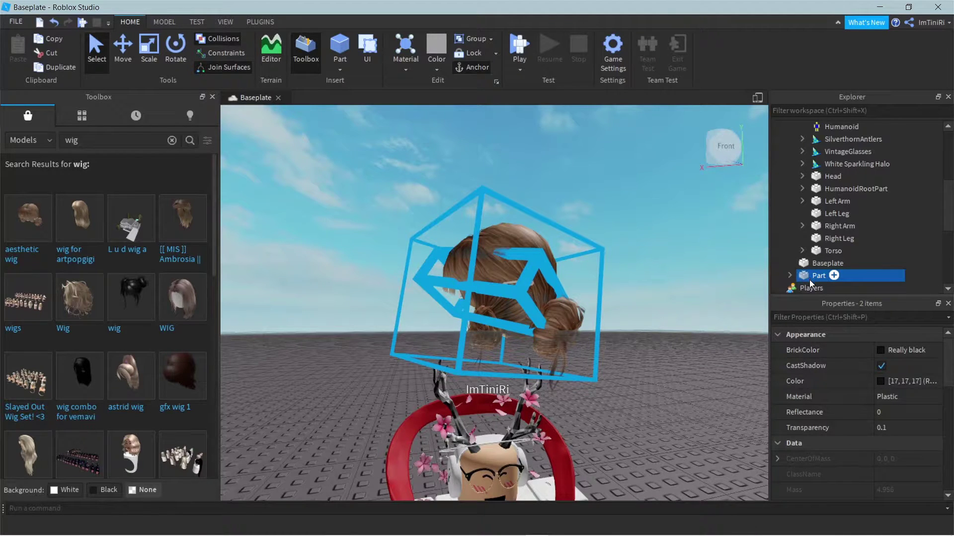
scroll(809, 278, up, 1)
scroll(819, 273, down, 2)
scroll(815, 213, up, 5)
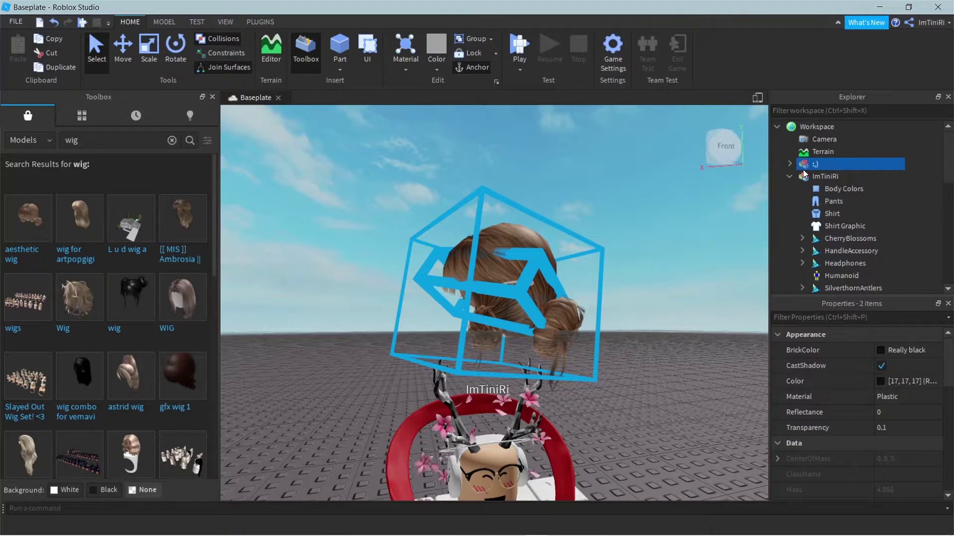
scroll(802, 169, down, 5)
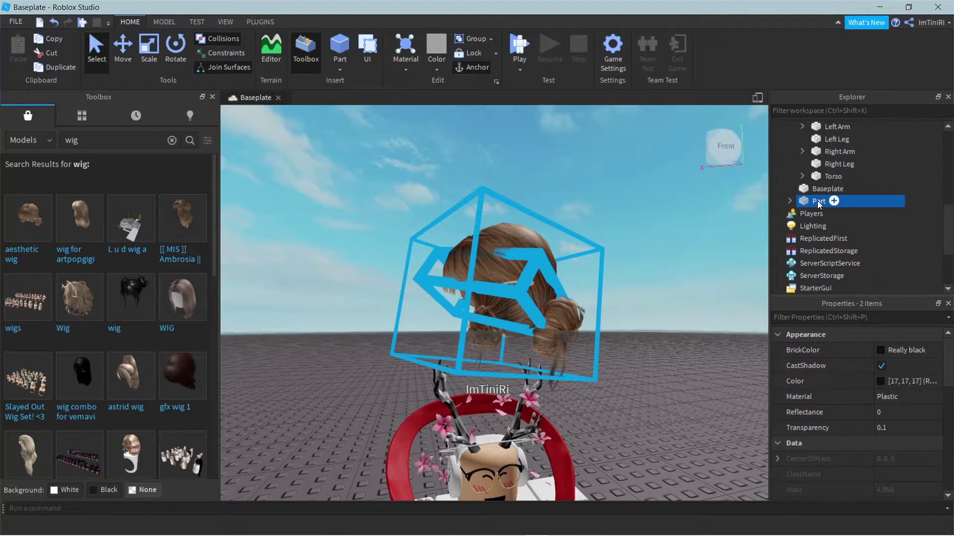
scroll(817, 200, up, 6)
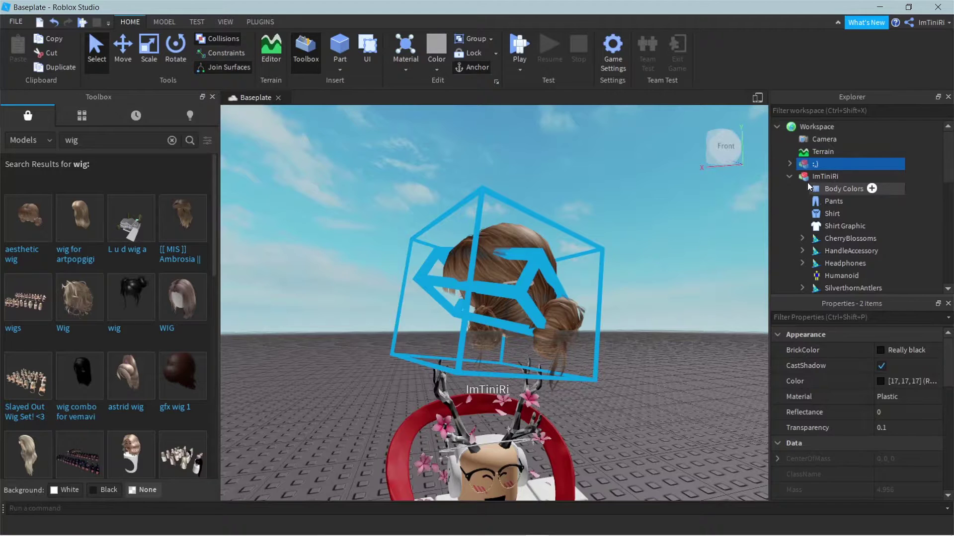
key(ctrl+g)
Try to attach the wig by moving its grouped model into the character model.
drag(809, 240, 818, 163)
right_drag(660, 232, 638, 224)
scroll(854, 235, up, 1)
scroll(846, 231, down, 2)
scroll(638, 222, down, 4)
scroll(638, 222, up, 5)
scroll(637, 223, down, 1)
scroll(638, 223, up, 3)
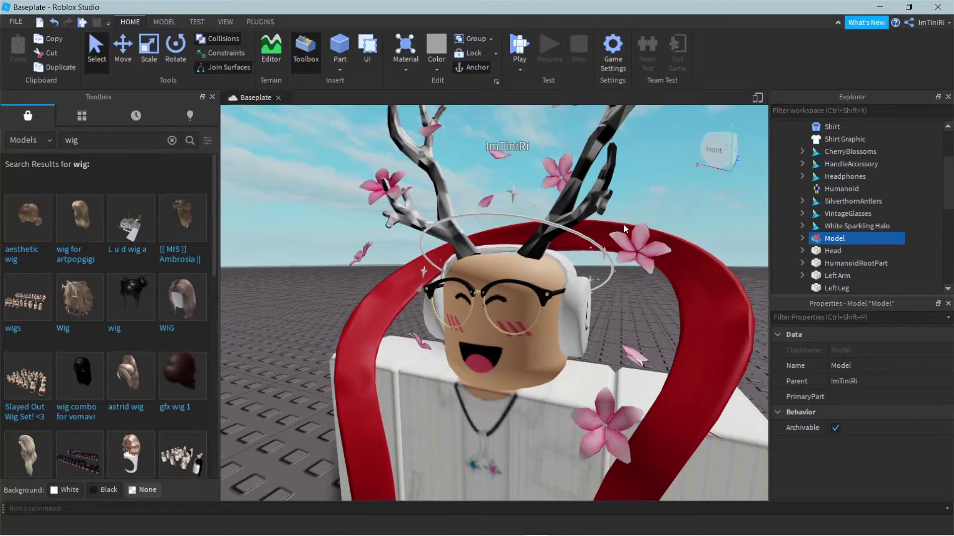
Undo moving the grouped wig model into the character model.
click(202, 203)
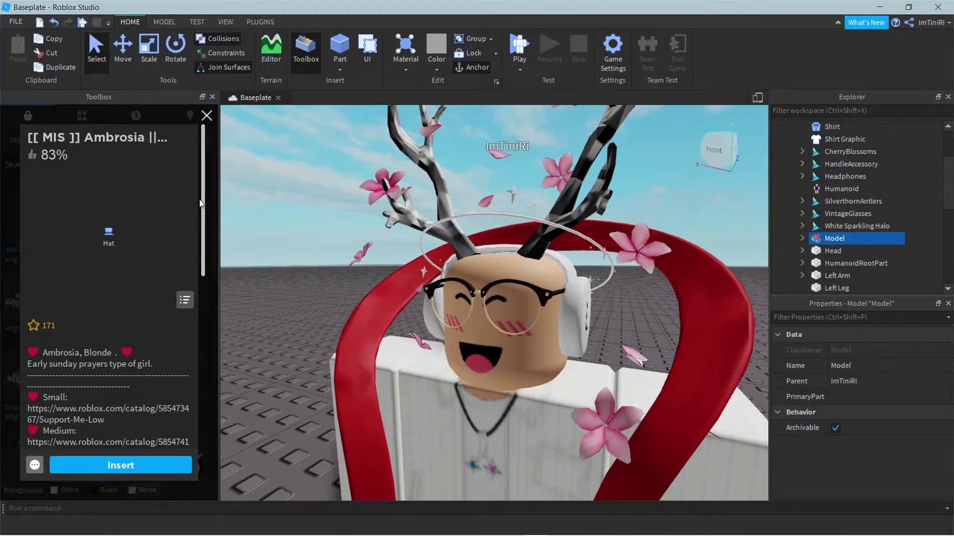
click(200, 201)
scroll(341, 203, down, 5)
right_click(341, 202)
click(305, 181)
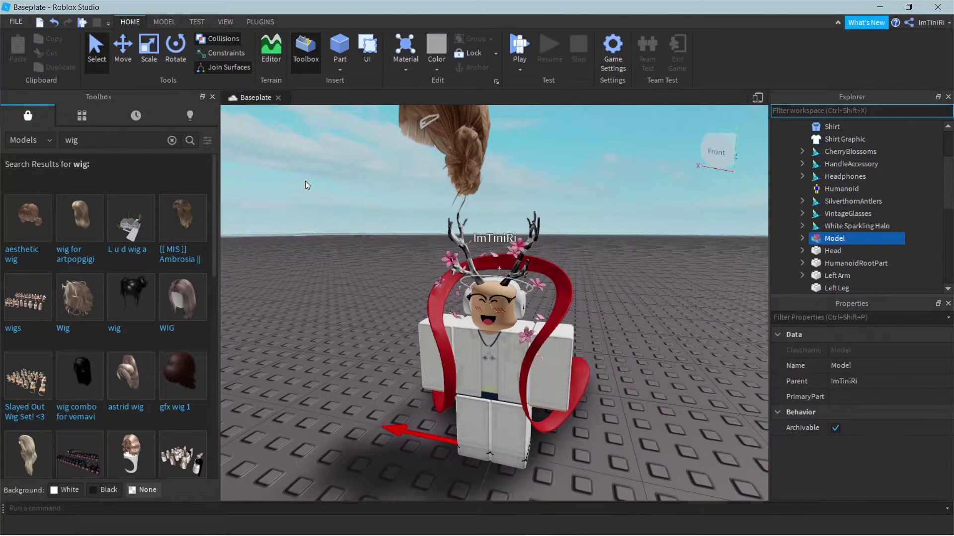
scroll(318, 189, up, 5)
click(329, 194)
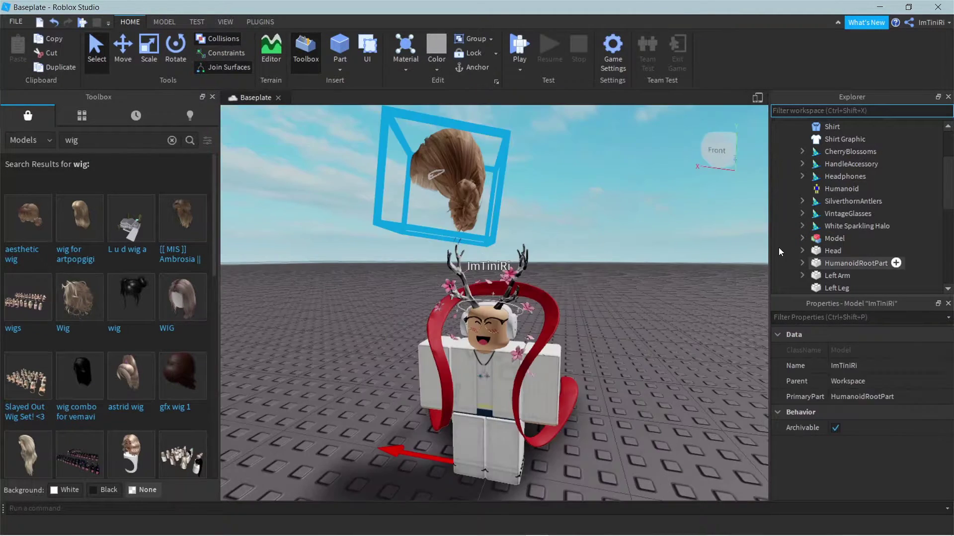
key(ctrl+z)
Move the grouped wig model down from above the character until it sits beside the head.
click(123, 56)
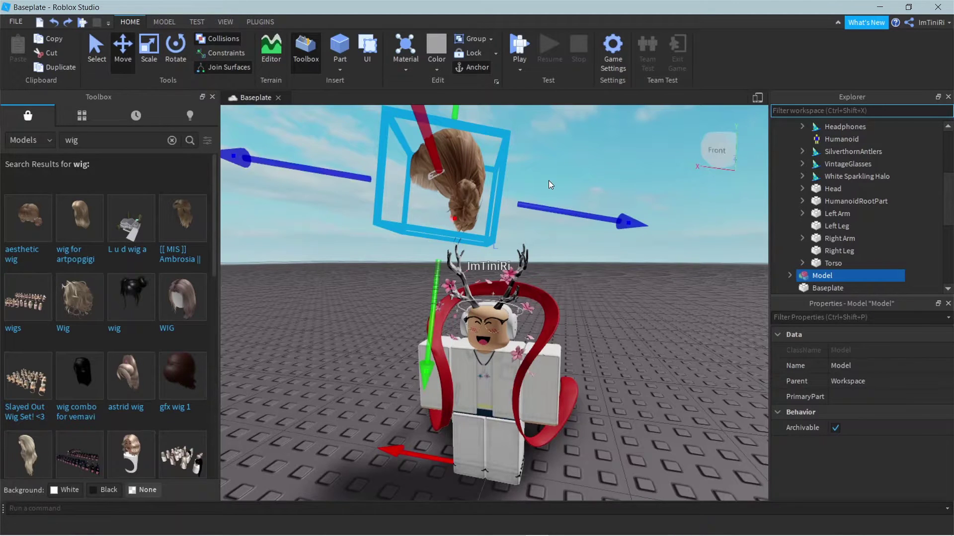
right_drag(519, 160, 498, 206)
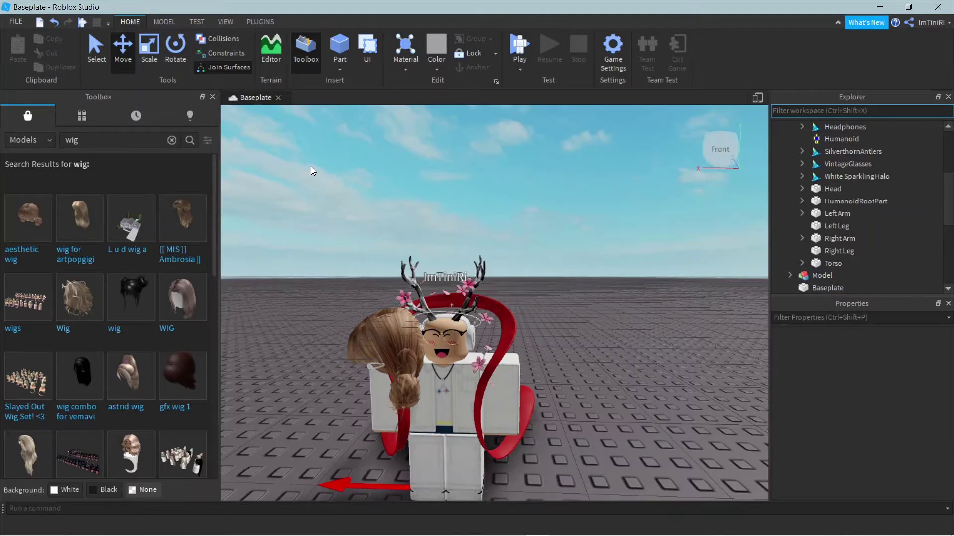
right_drag(314, 168, 313, 165)
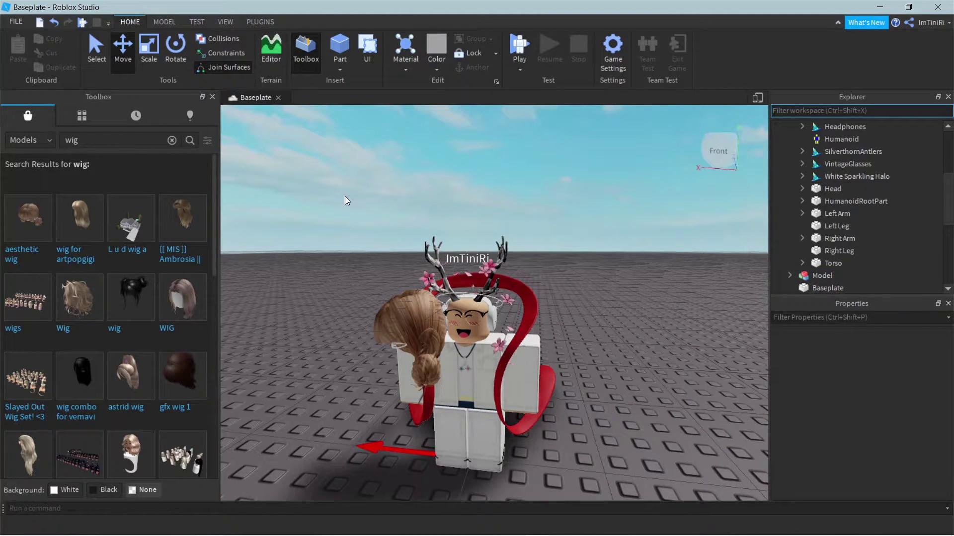
click(436, 295)
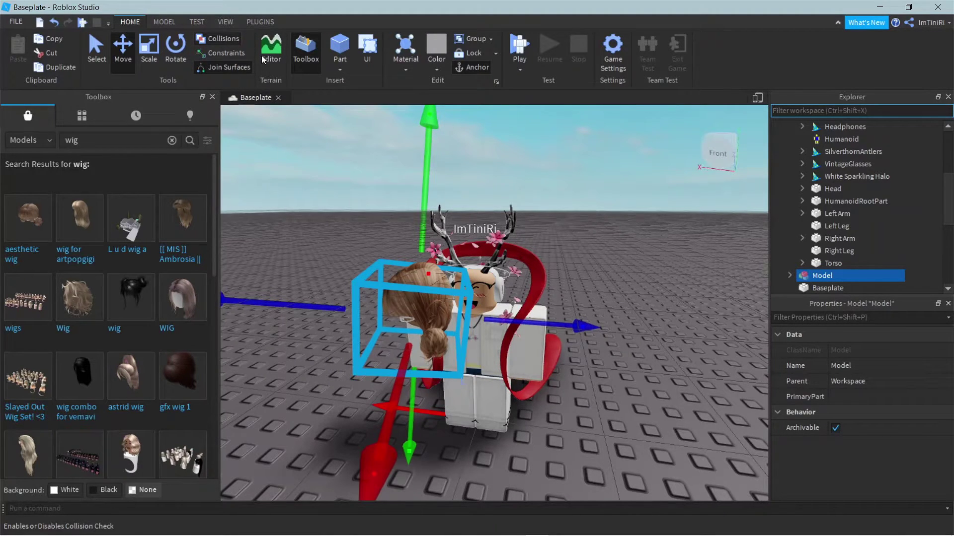
mouse_move(428, 181)
mouse_down()
mouse_move(464, 167)
mouse_move(444, 189)
mouse_up()
Rotate the wig model around its vertical axis to face the same way as the character, and clear the toolbox search.
click(155, 56)
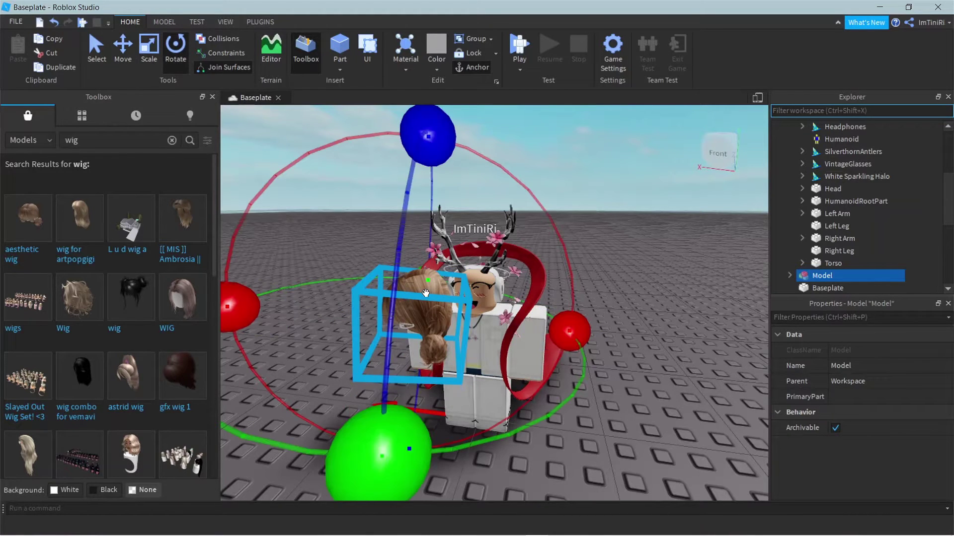
drag(377, 450, 560, 362)
click(357, 229)
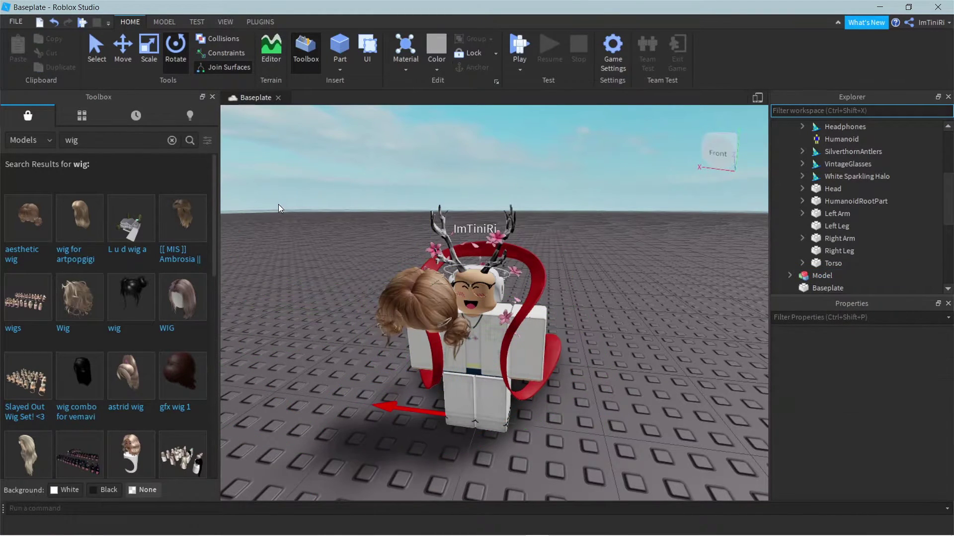
click(171, 140)
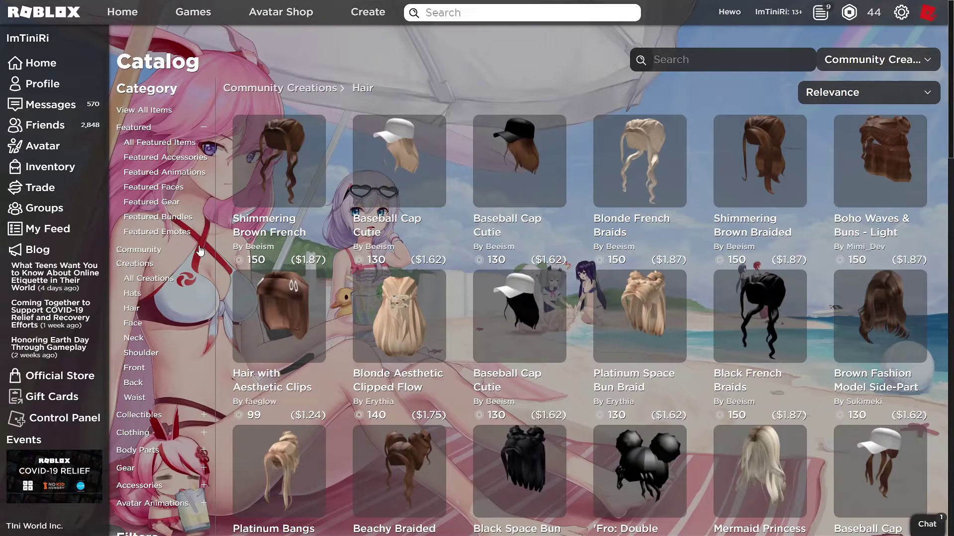
Switch to the Roblox website's Community Creations hair catalog, open a Baseball Cap Cutie item and examine it on the avatar in the 3D preview.
scroll(186, 232, down, 1)
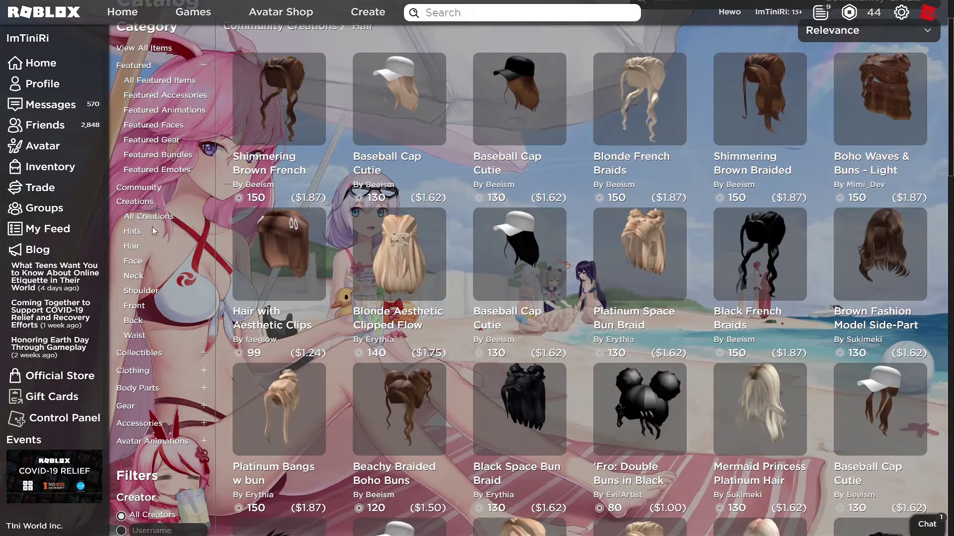
scroll(298, 278, up, 1)
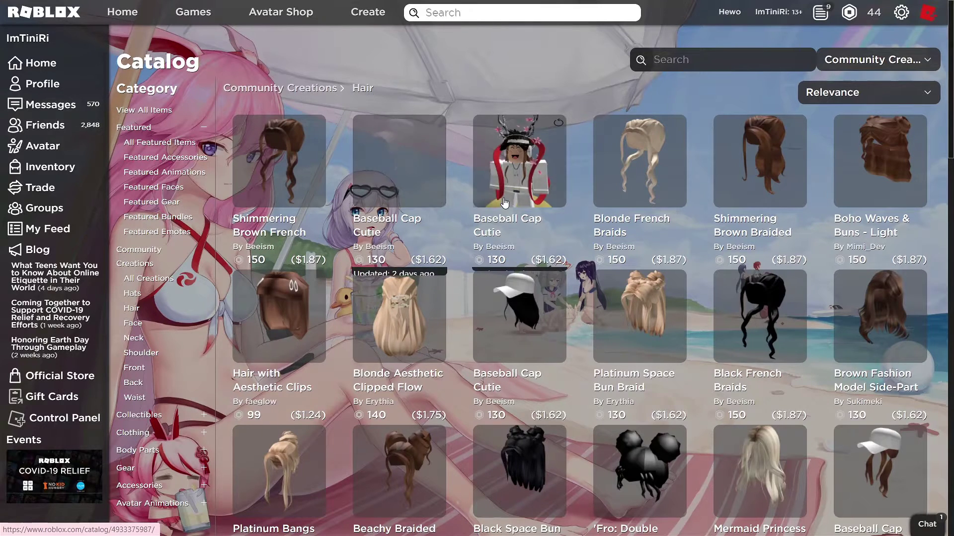
mouse_move(427, 201)
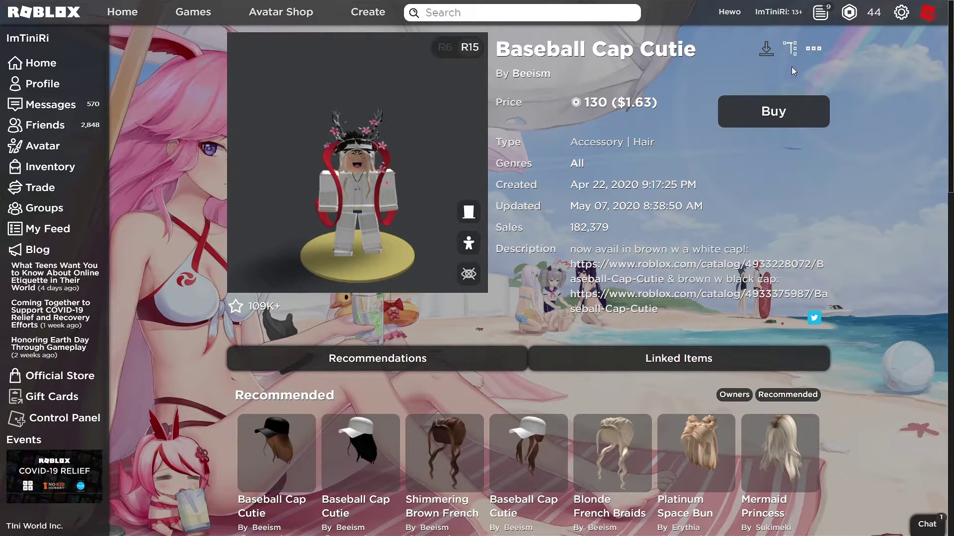
mouse_move(374, 177)
mouse_down()
mouse_move(329, 156)
mouse_move(395, 184)
mouse_move(321, 168)
mouse_move(360, 181)
mouse_up()
scroll(364, 179, up, 3)
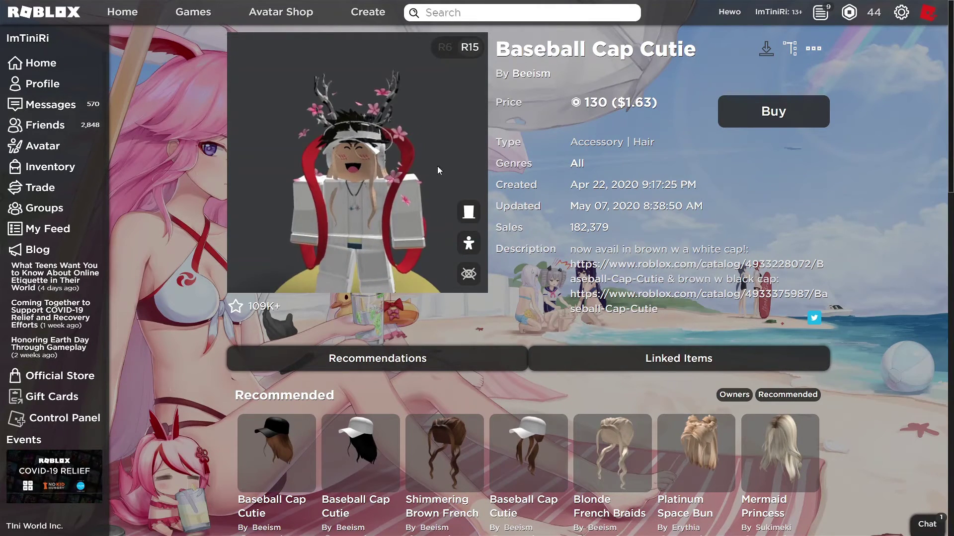
drag(437, 170, 458, 164)
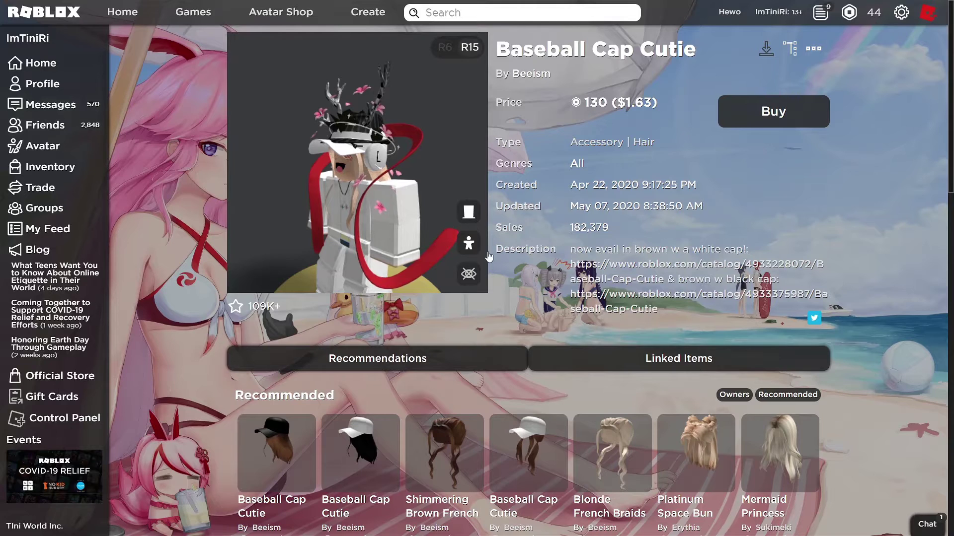
scroll(596, 199, down, 1)
scroll(623, 173, up, 1)
drag(384, 147, 422, 150)
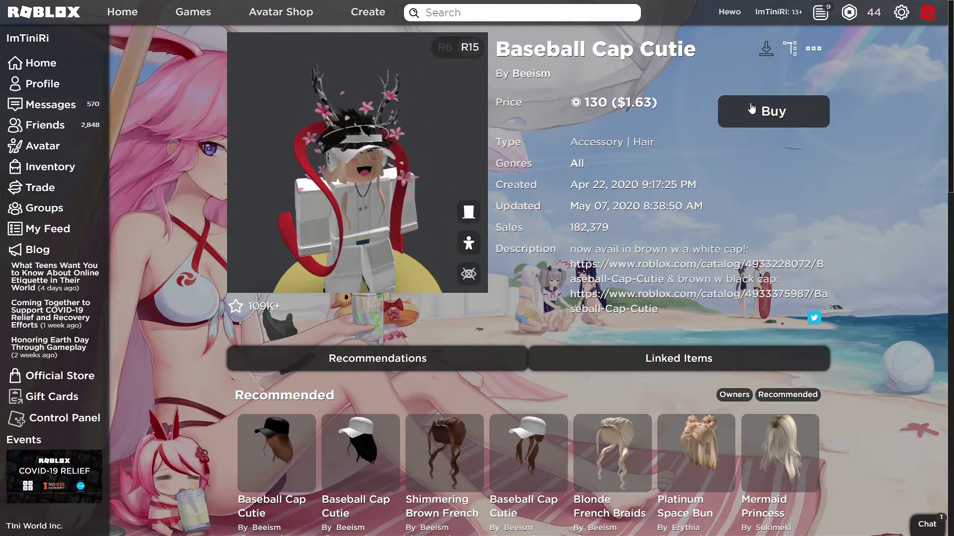
Examine the Baseball Cap Cutie item's object hierarchy and open its additional options.
click(791, 54)
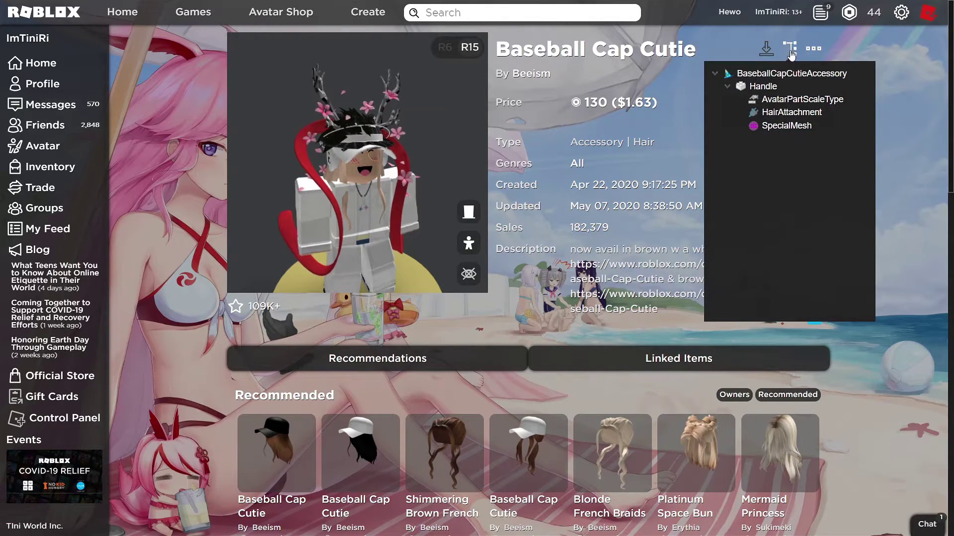
click(791, 54)
click(794, 55)
click(813, 48)
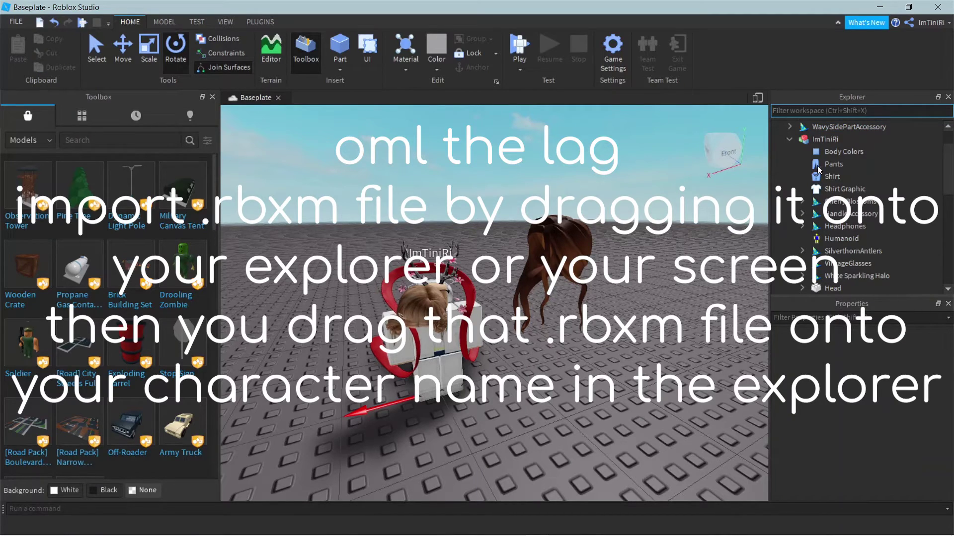
Attach the imported WavySidePartAccessory hair by moving it into the character model, and check its fit on the head up close.
scroll(819, 168, up, 2)
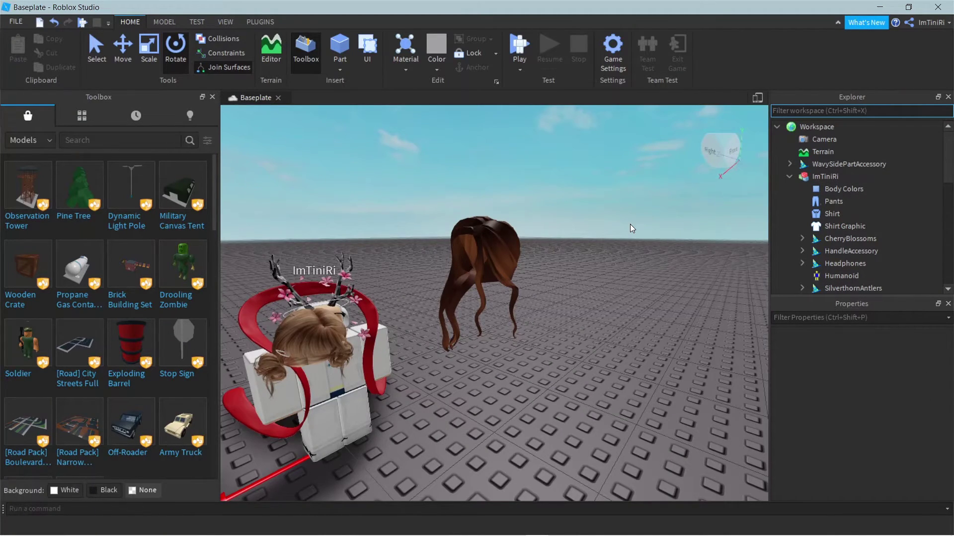
key(a)
right_drag(629, 224, 701, 210)
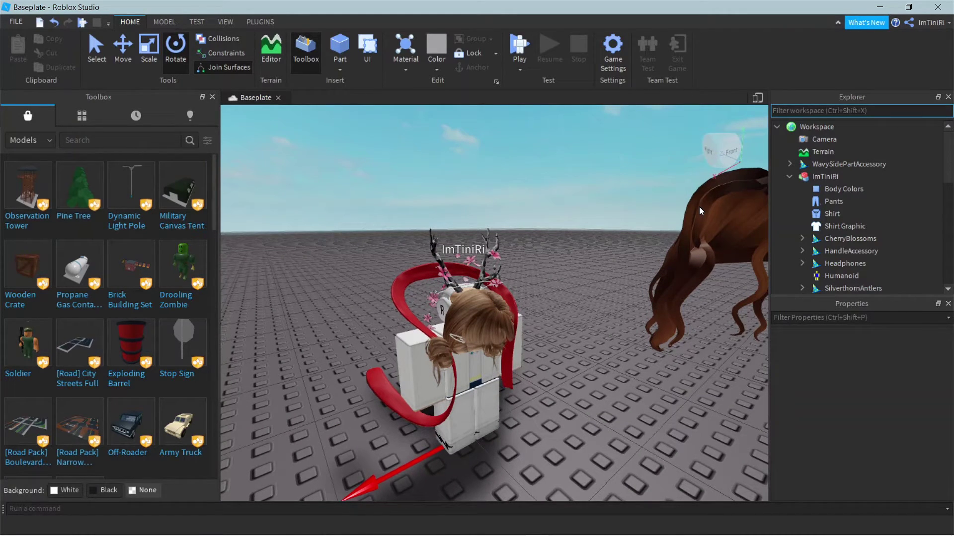
right_drag(700, 210, 679, 206)
scroll(680, 205, down, 4)
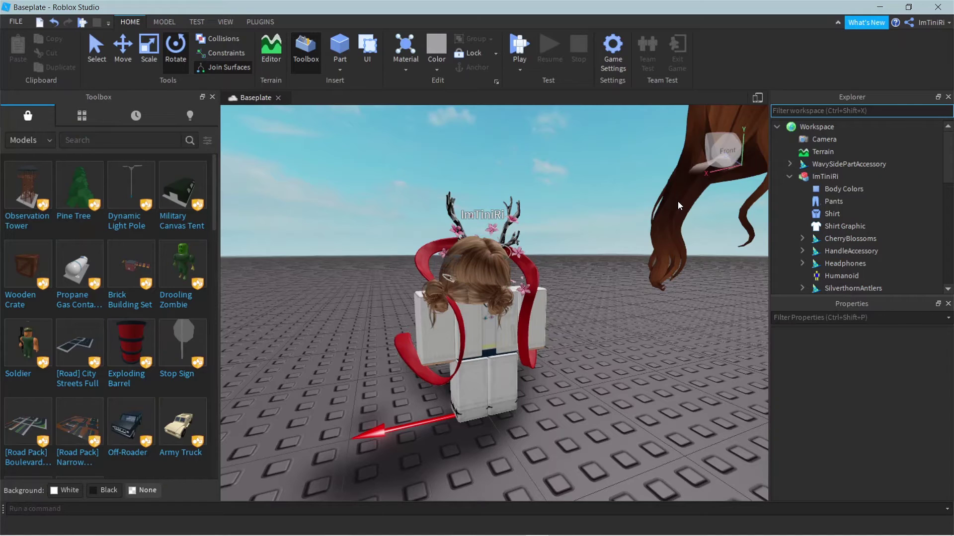
right_drag(679, 206, 680, 205)
key(s)
key(d)
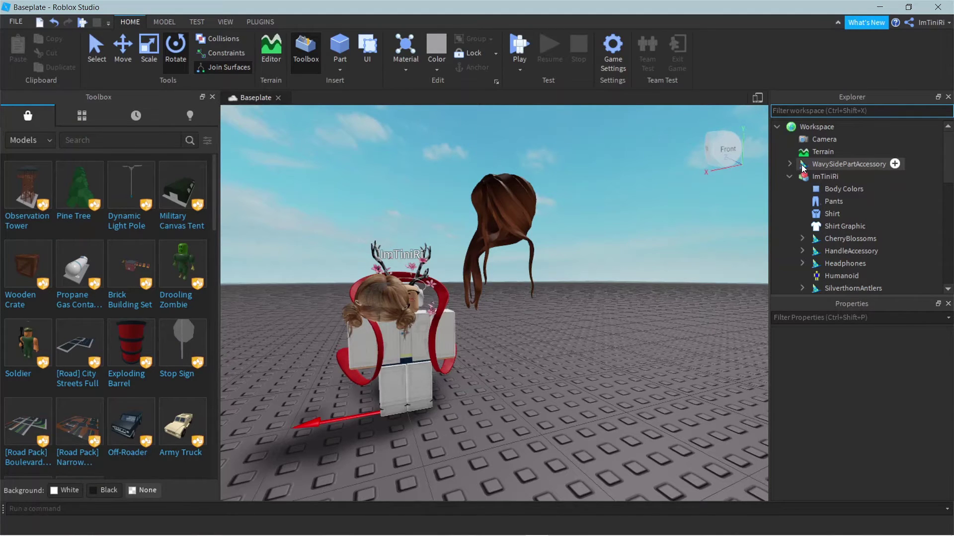
drag(803, 168, 824, 176)
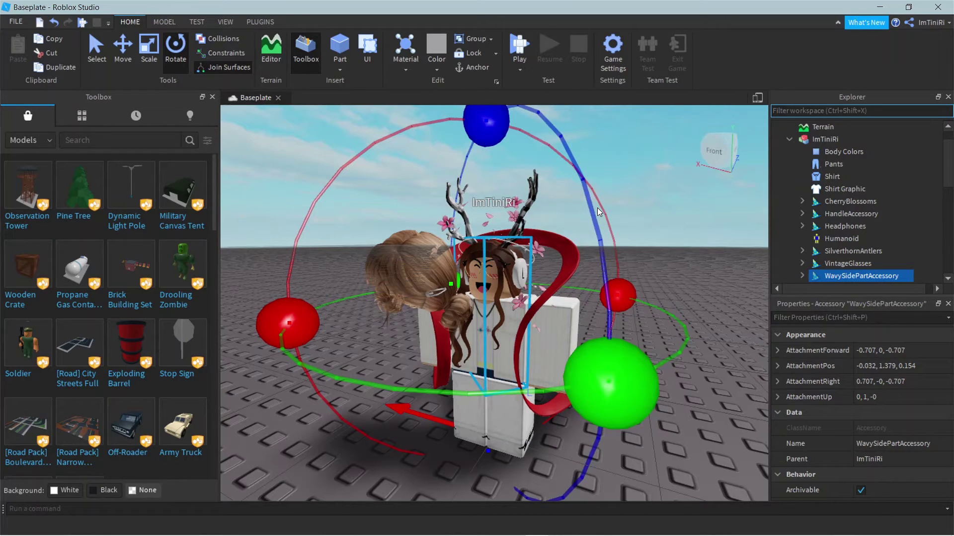
key(f)
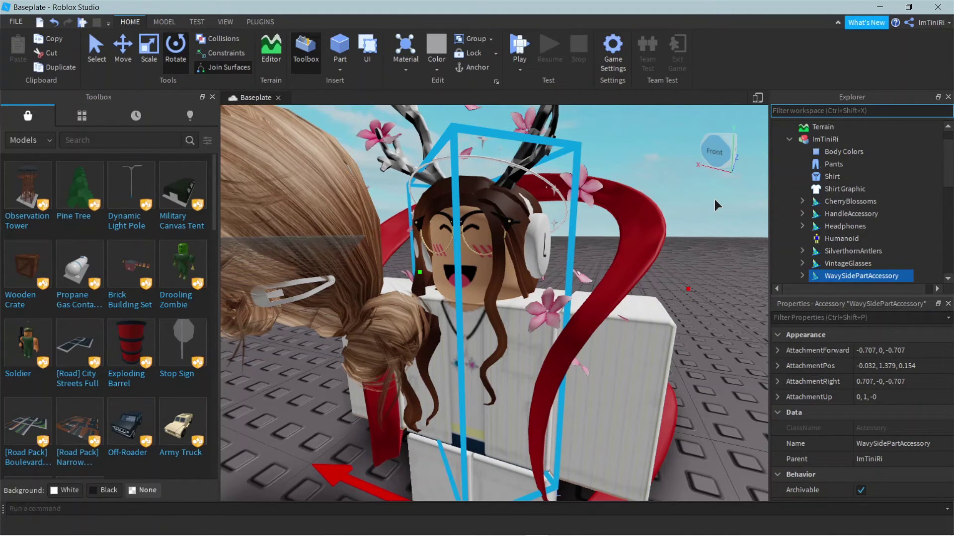
right_drag(714, 200, 412, 183)
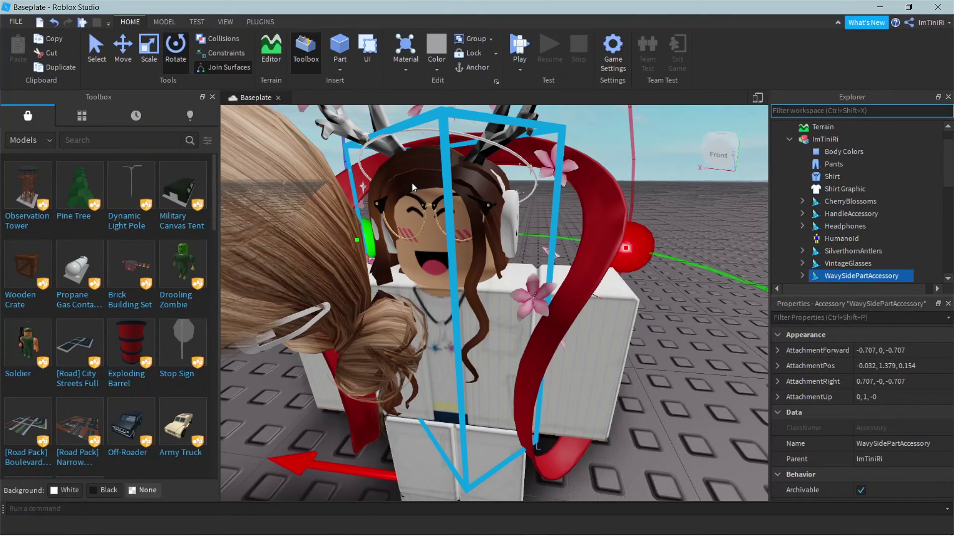
scroll(412, 187, down, 5)
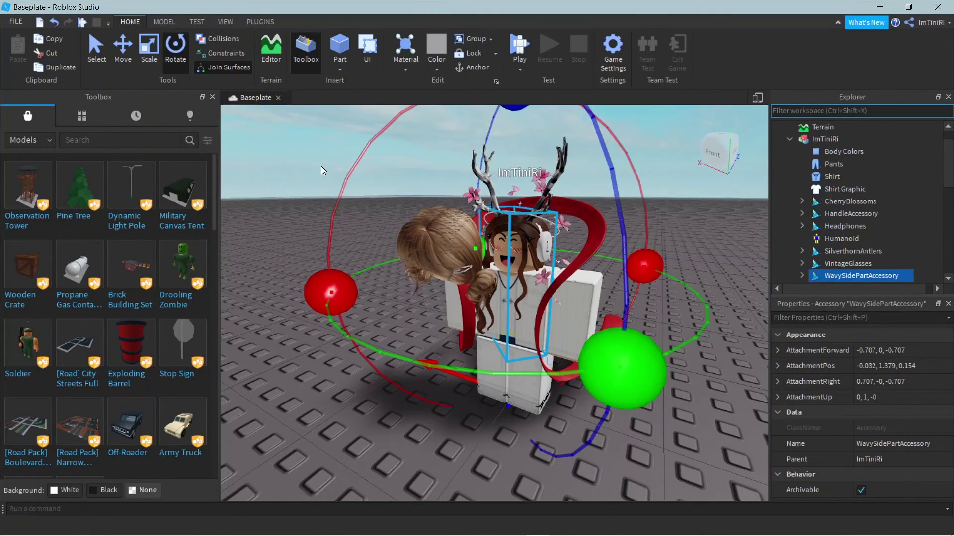
click(315, 164)
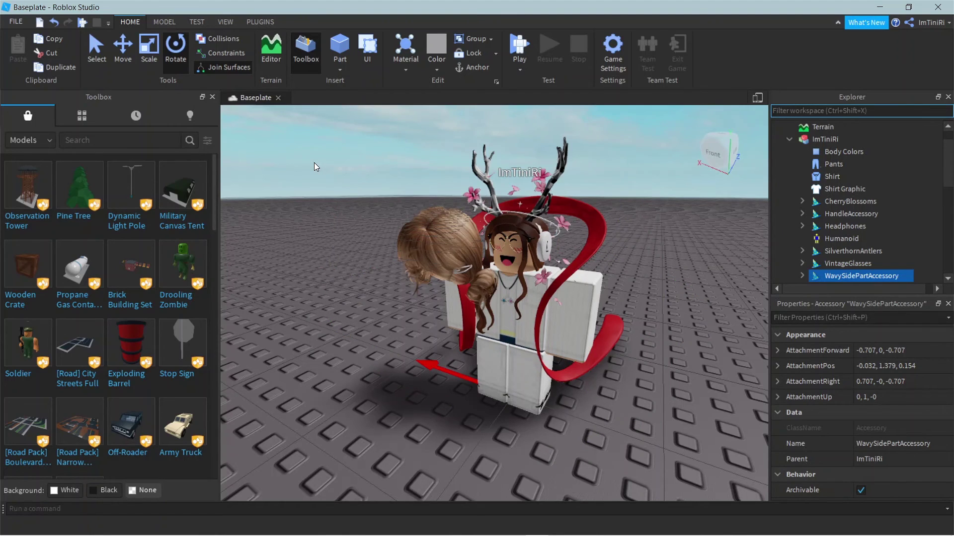